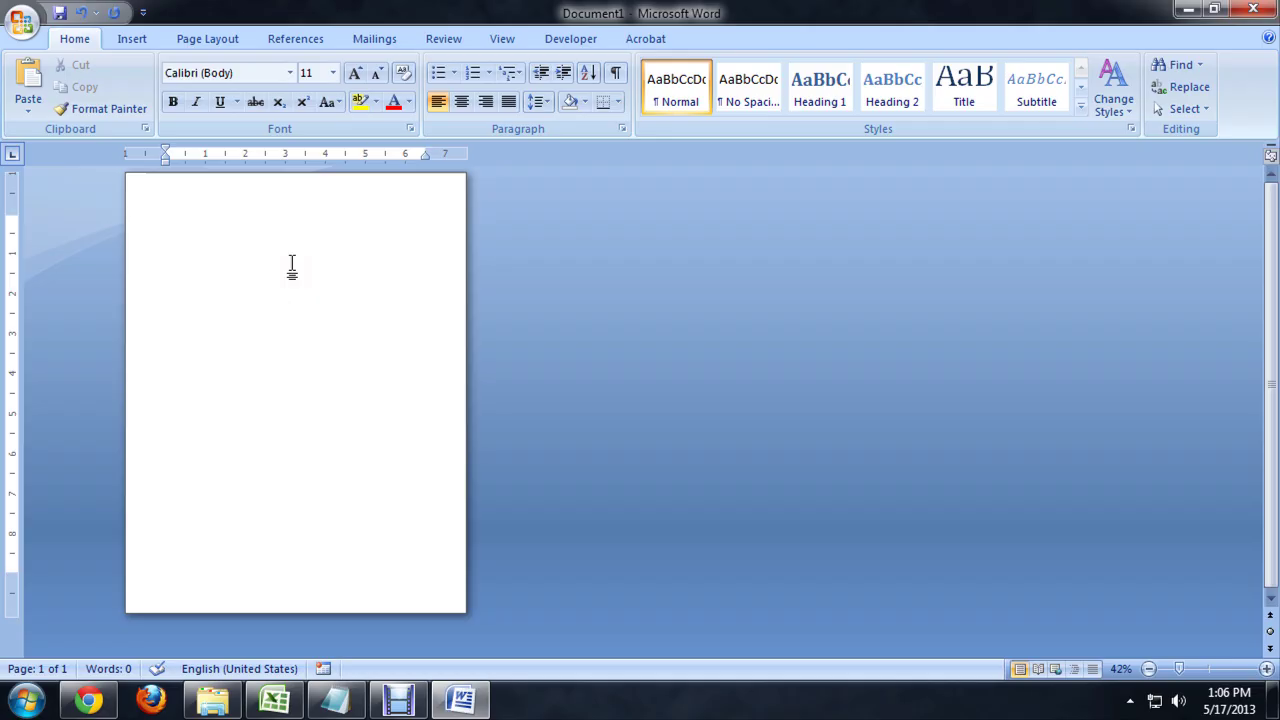
- Restore the Word window and open the Picture folder beside it
click(1213, 9)
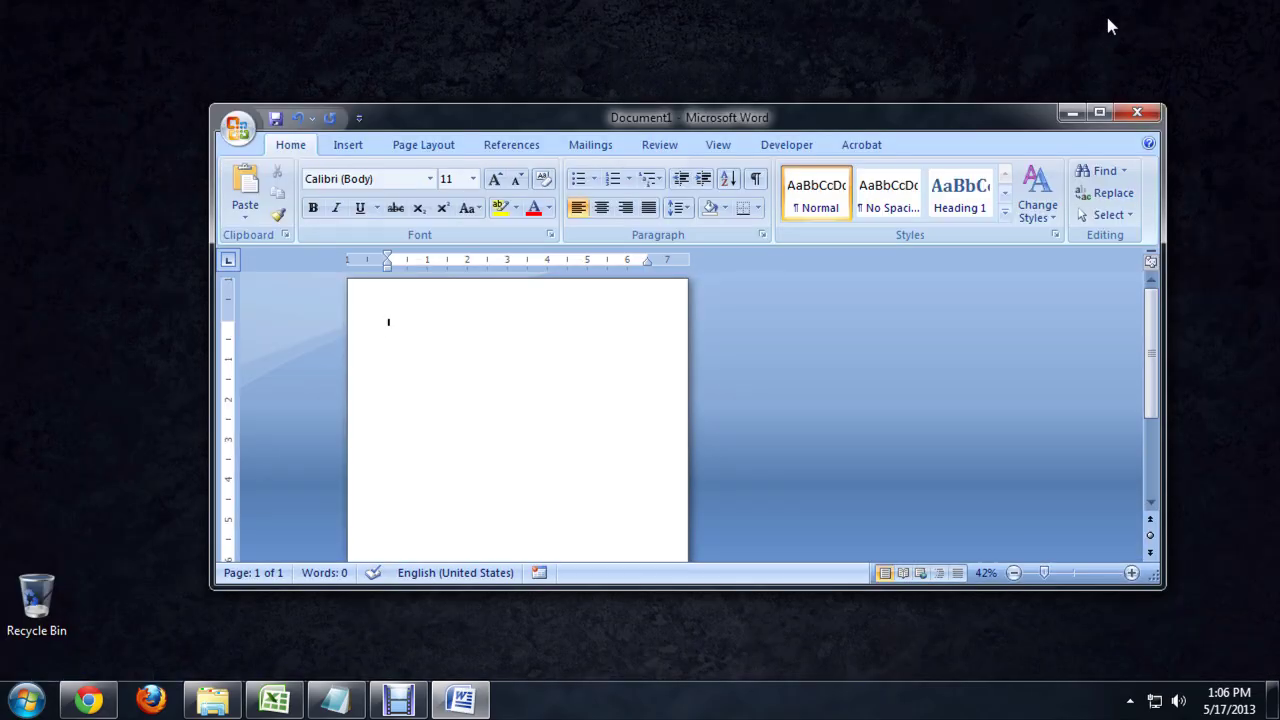
drag(658, 124, 782, 104)
click(212, 700)
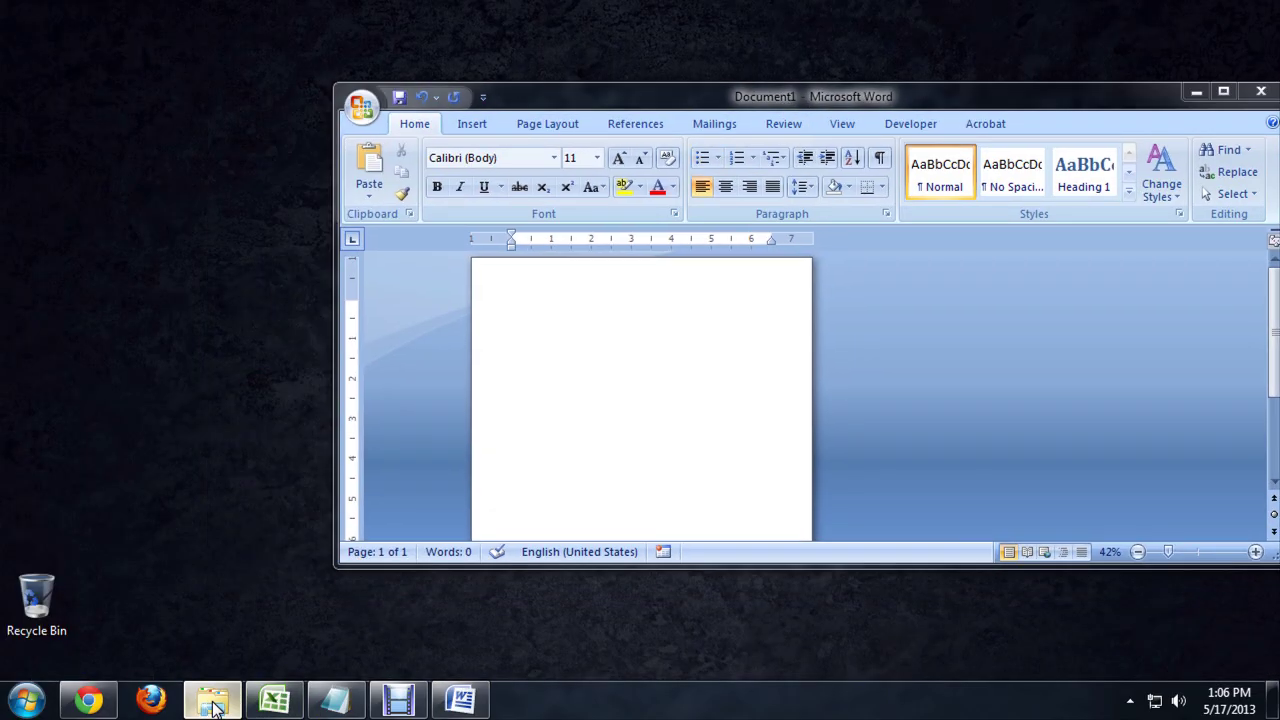
drag(497, 72, 145, 82)
- Drag Colored.jpg onto the blank Word page, maximize Word, and select the photo
drag(67, 198, 747, 358)
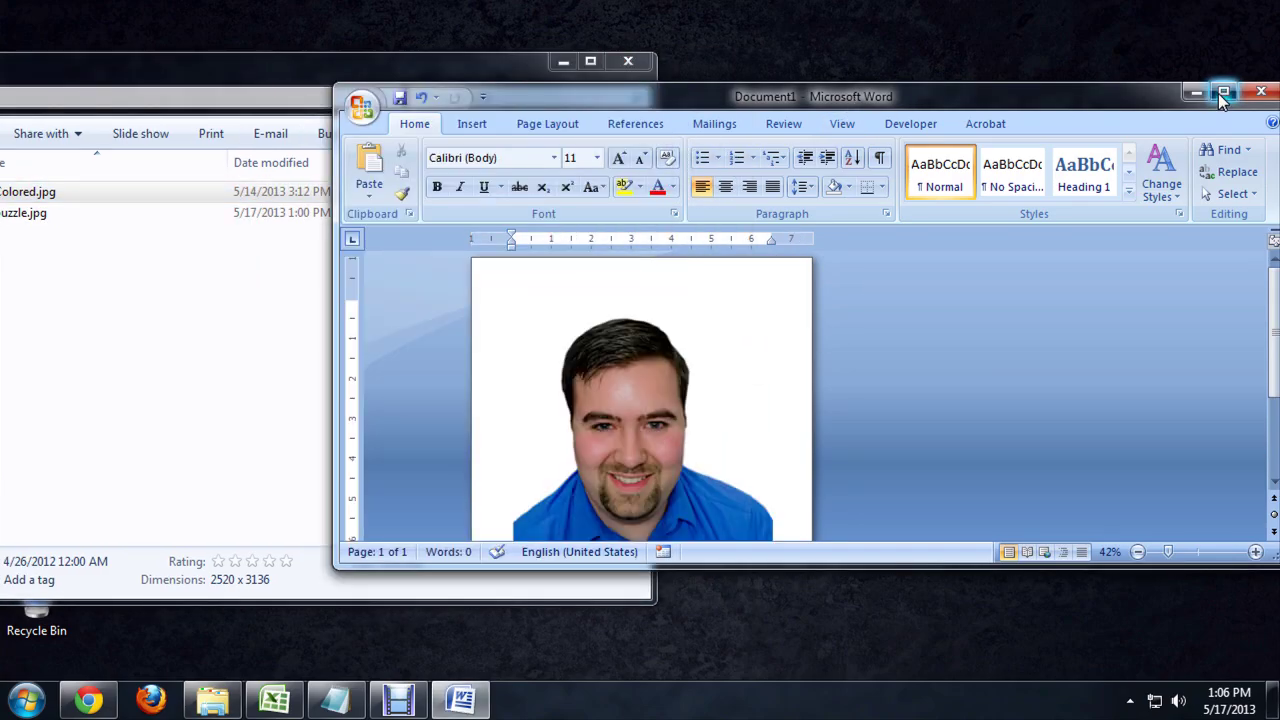
click(1222, 93)
click(301, 349)
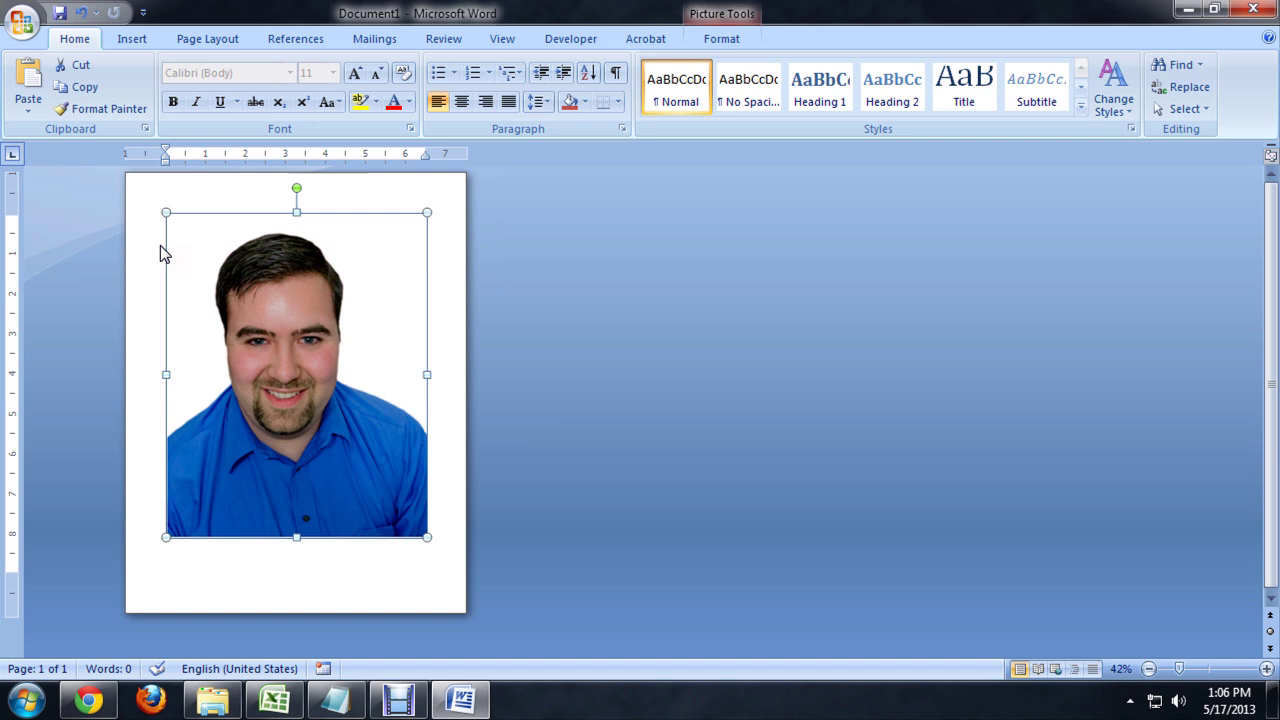
- Set the photo's text wrapping to In Front of Text
click(722, 39)
click(922, 109)
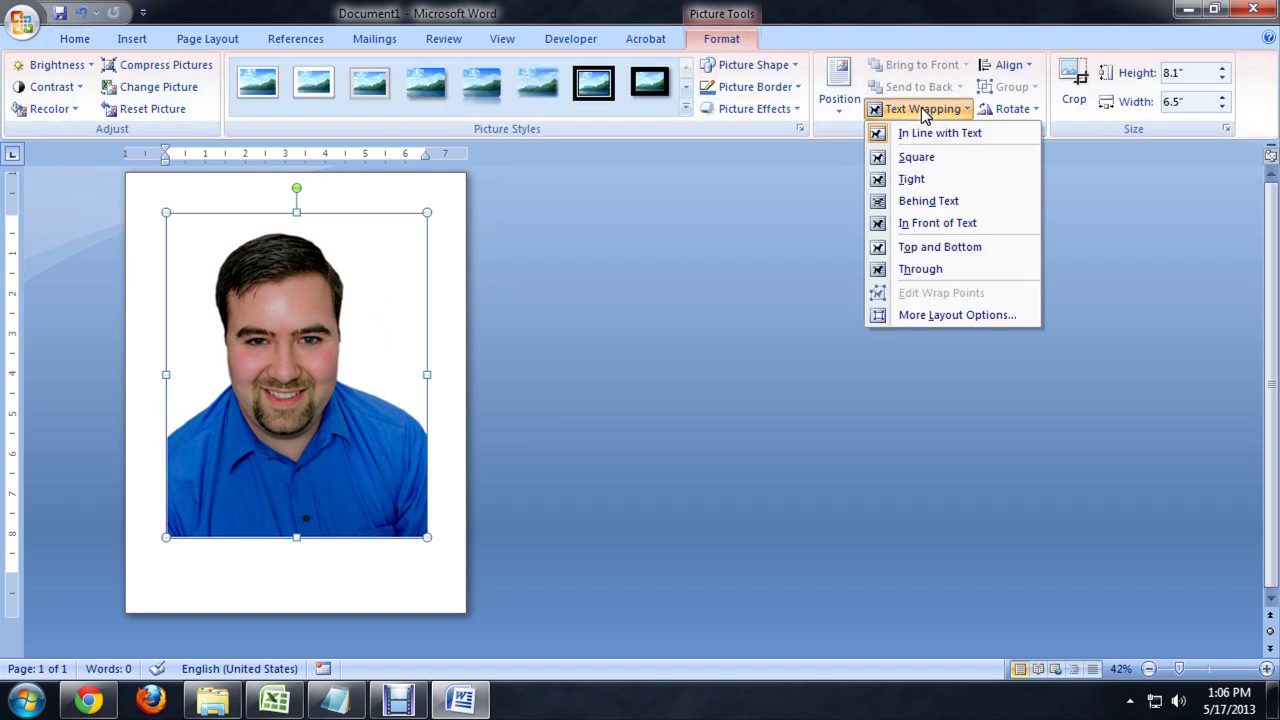
click(931, 224)
- Move and resize the photo to about 10.55" by 8.48" so it fills the page
drag(289, 348, 250, 292)
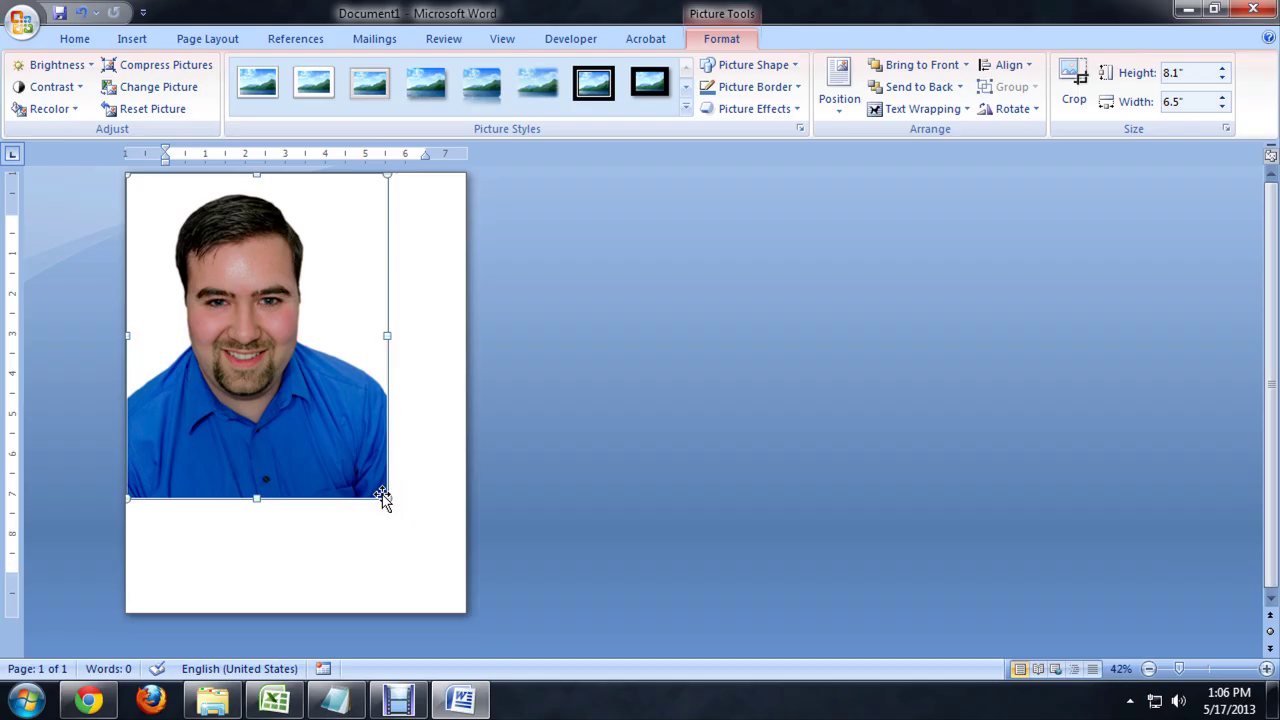
drag(397, 507, 465, 596)
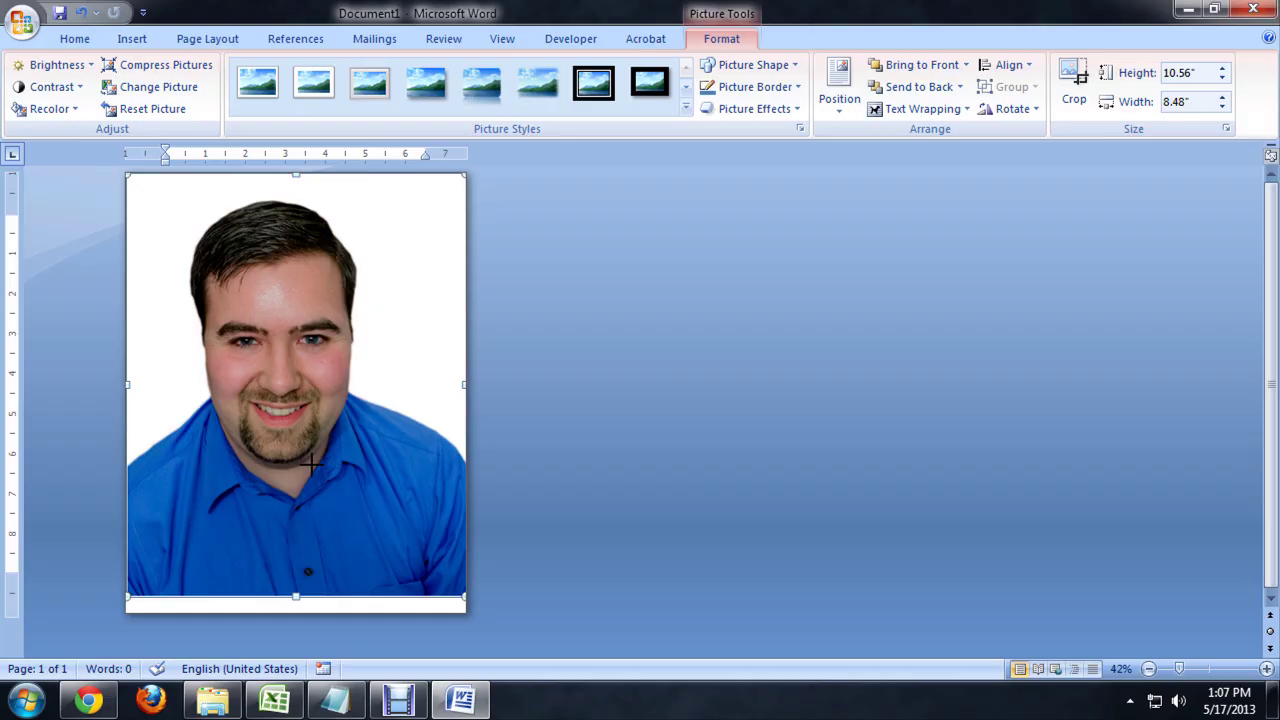
drag(310, 481, 325, 454)
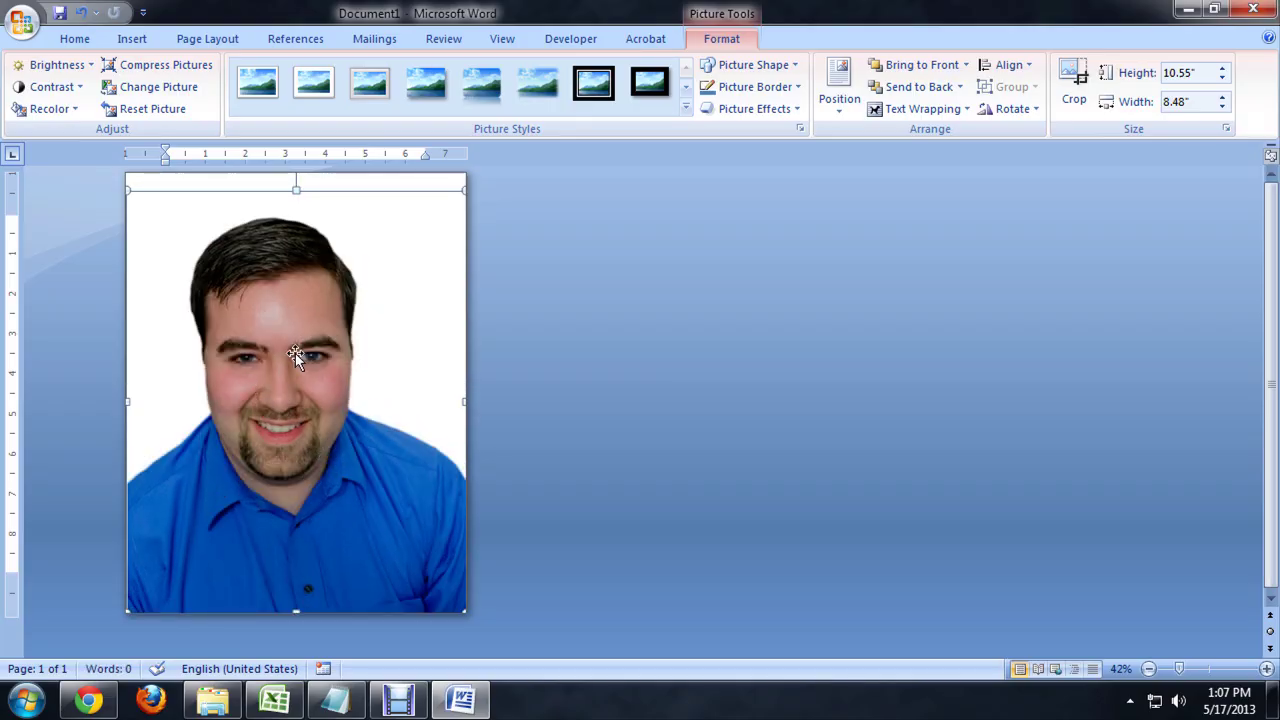
click(629, 348)
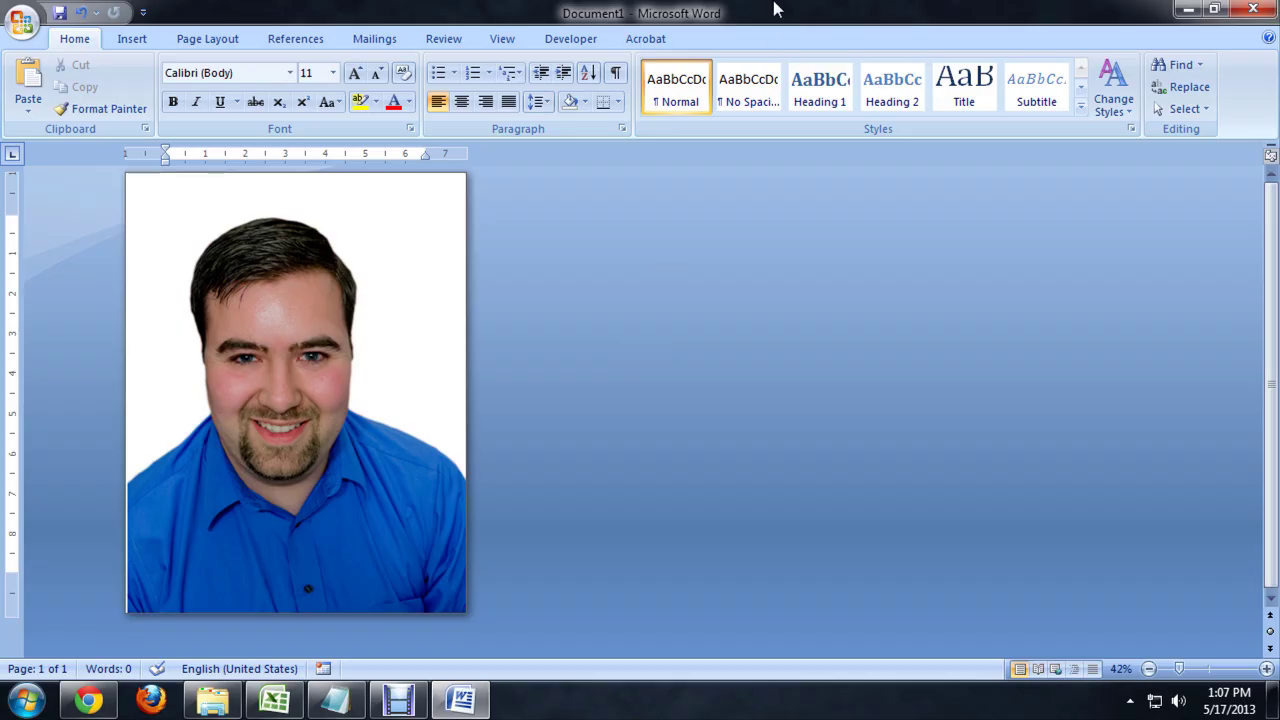
- Drag puzzle.jpg from the Picture folder onto the Word page
click(1213, 8)
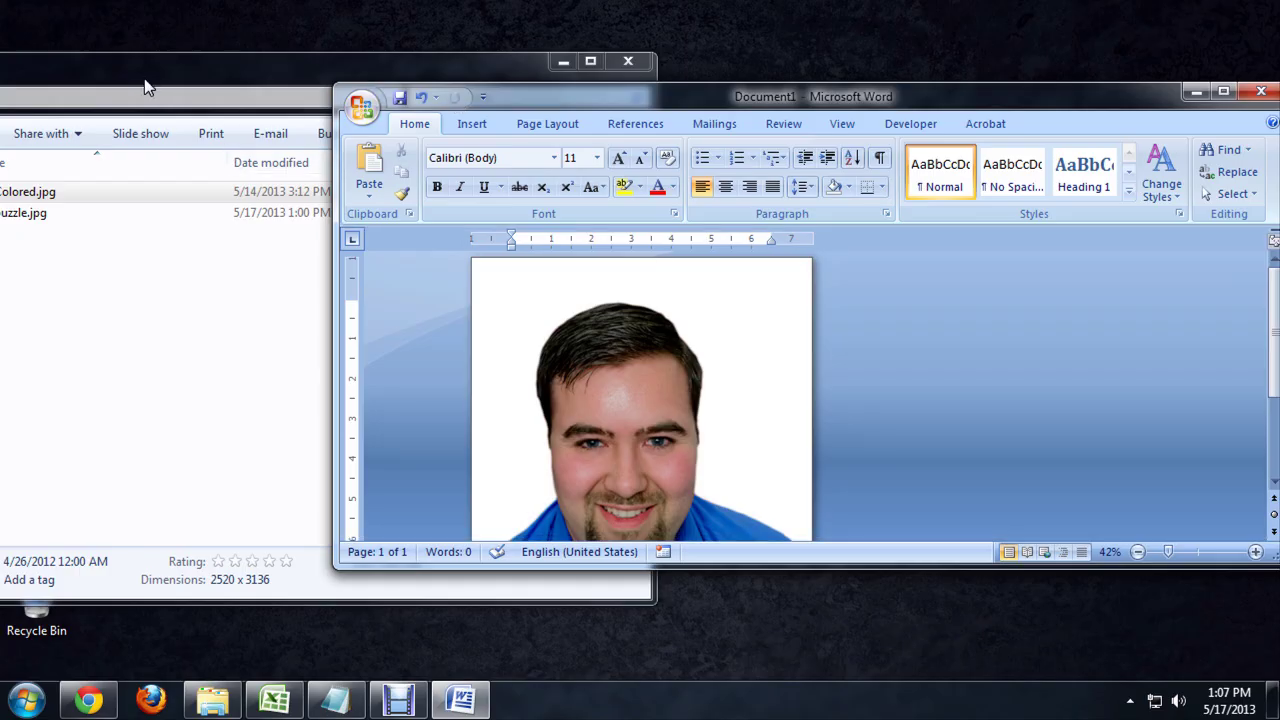
drag(144, 78, 199, 171)
click(79, 309)
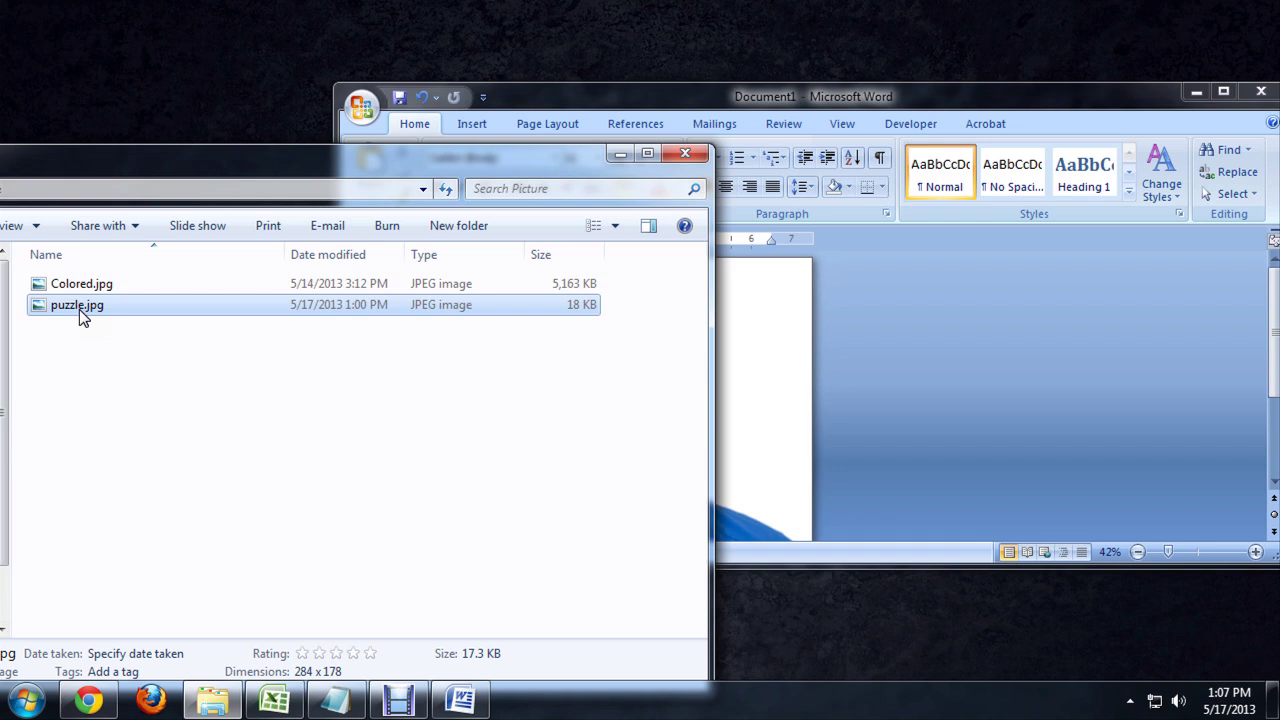
drag(79, 309, 752, 390)
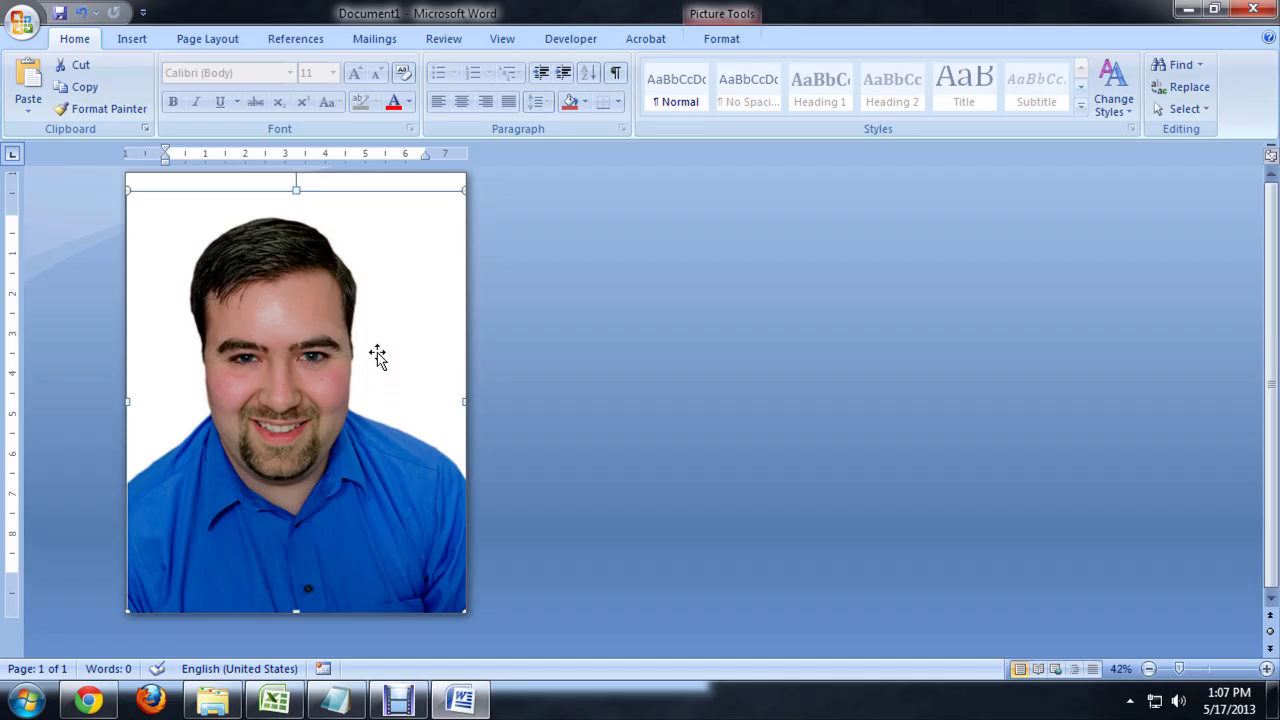
- Send the portrait photo behind text, then select the small puzzle image
click(720, 40)
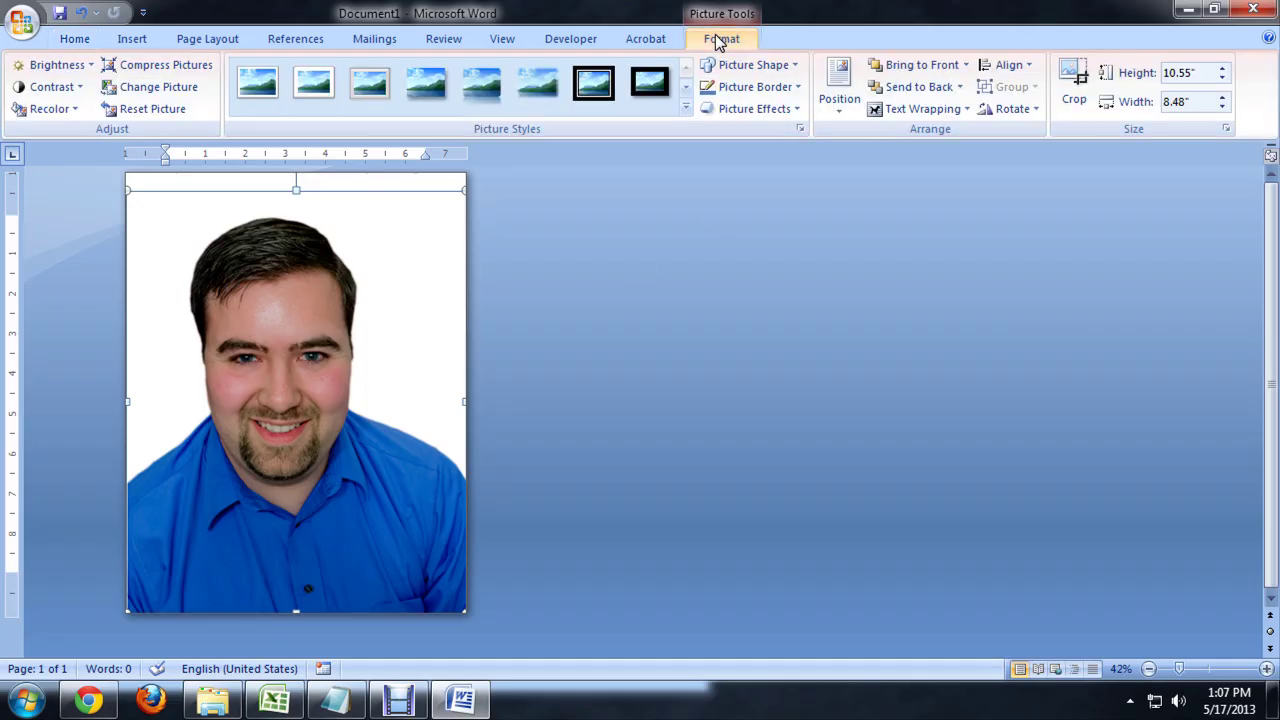
click(959, 87)
click(936, 155)
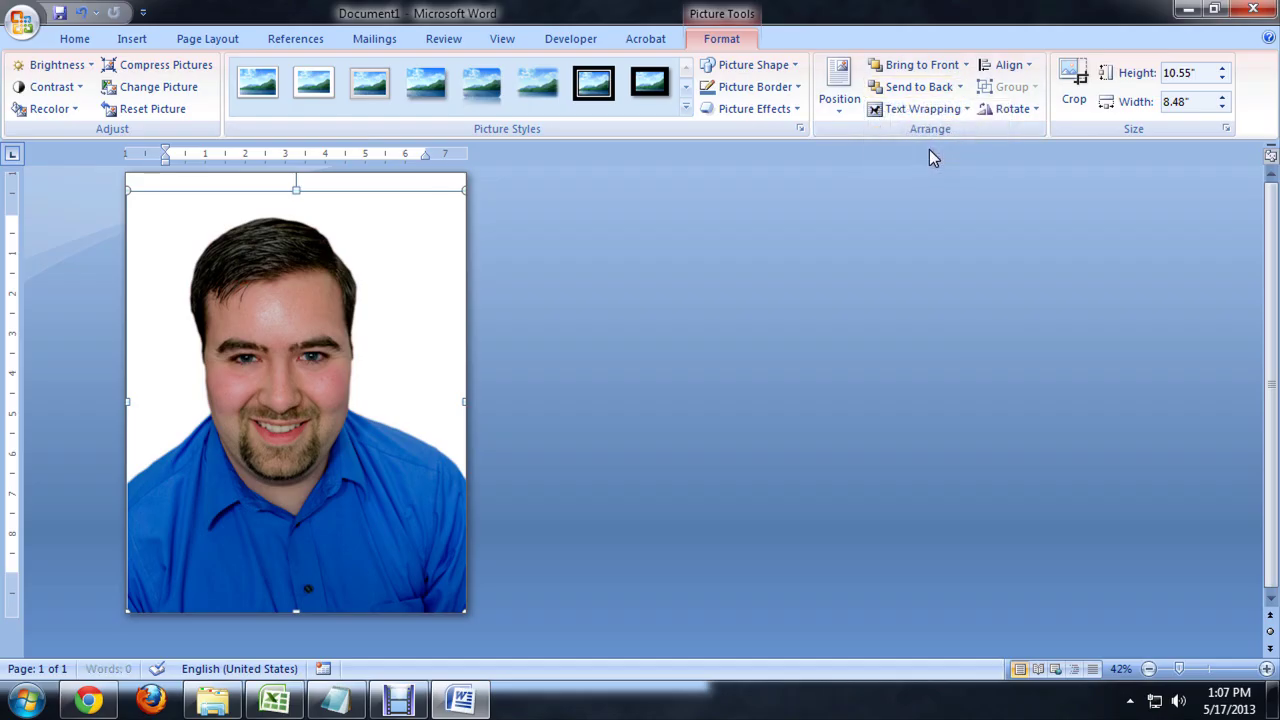
click(240, 261)
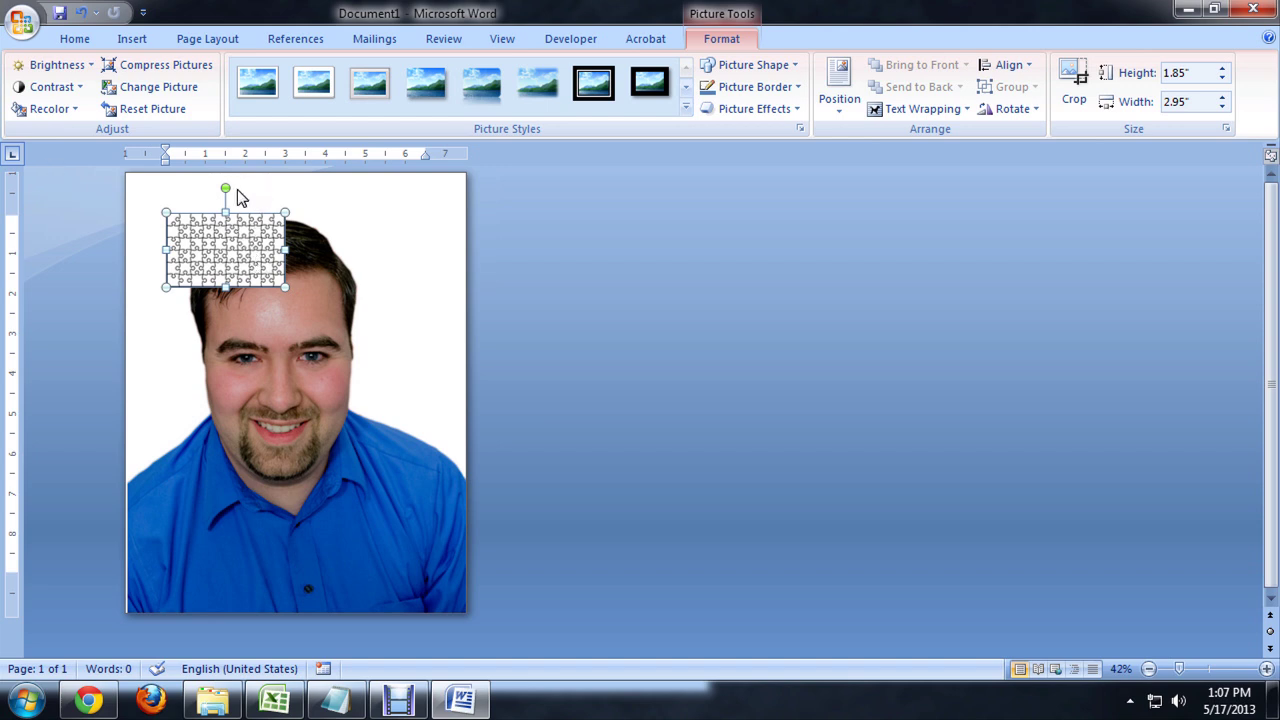
- Rotate the puzzle image 90° upright, move it to the top-left, and wrap it In Front of Text
drag(226, 192, 370, 263)
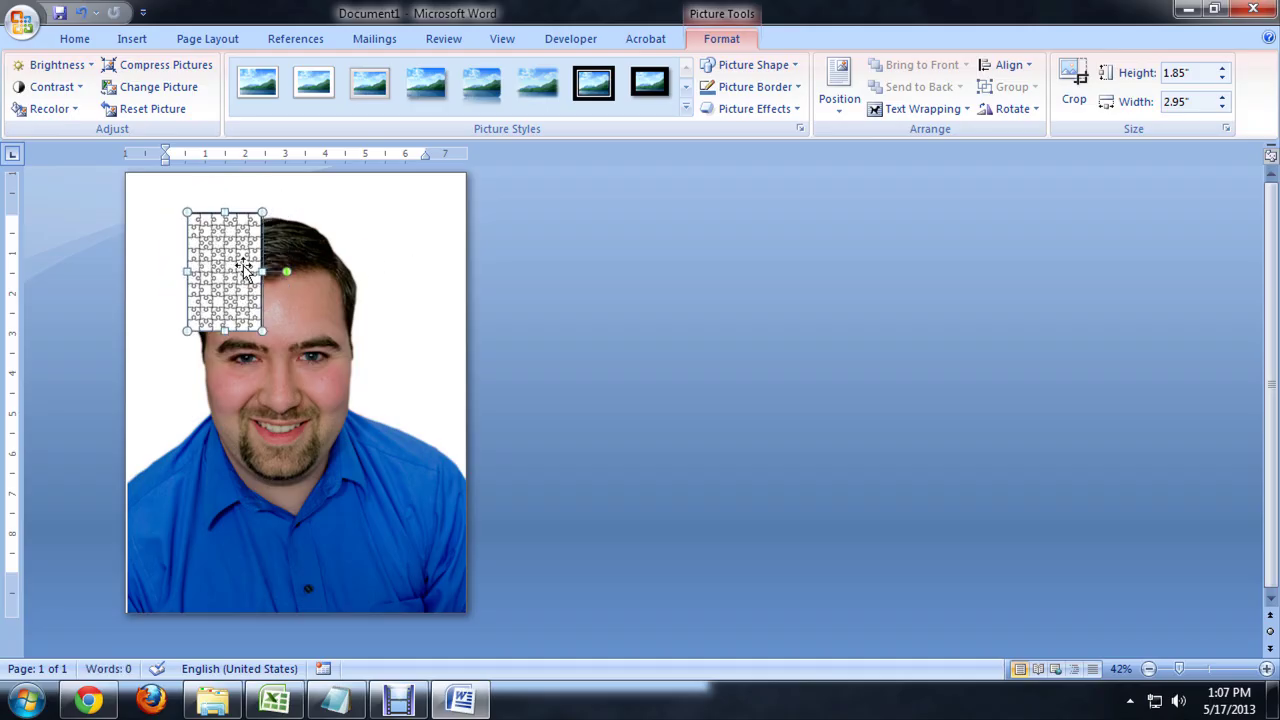
mouse_move(238, 272)
mouse_down()
mouse_move(203, 252)
mouse_move(240, 251)
mouse_up()
click(912, 110)
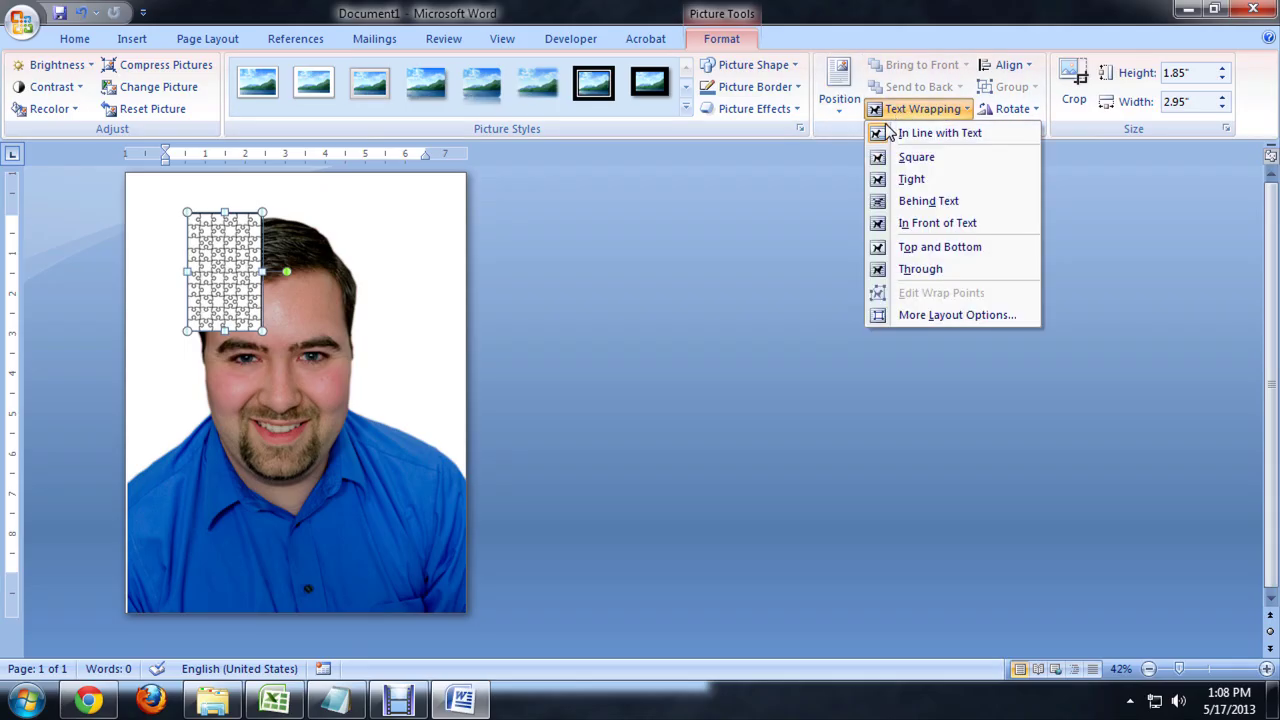
click(928, 224)
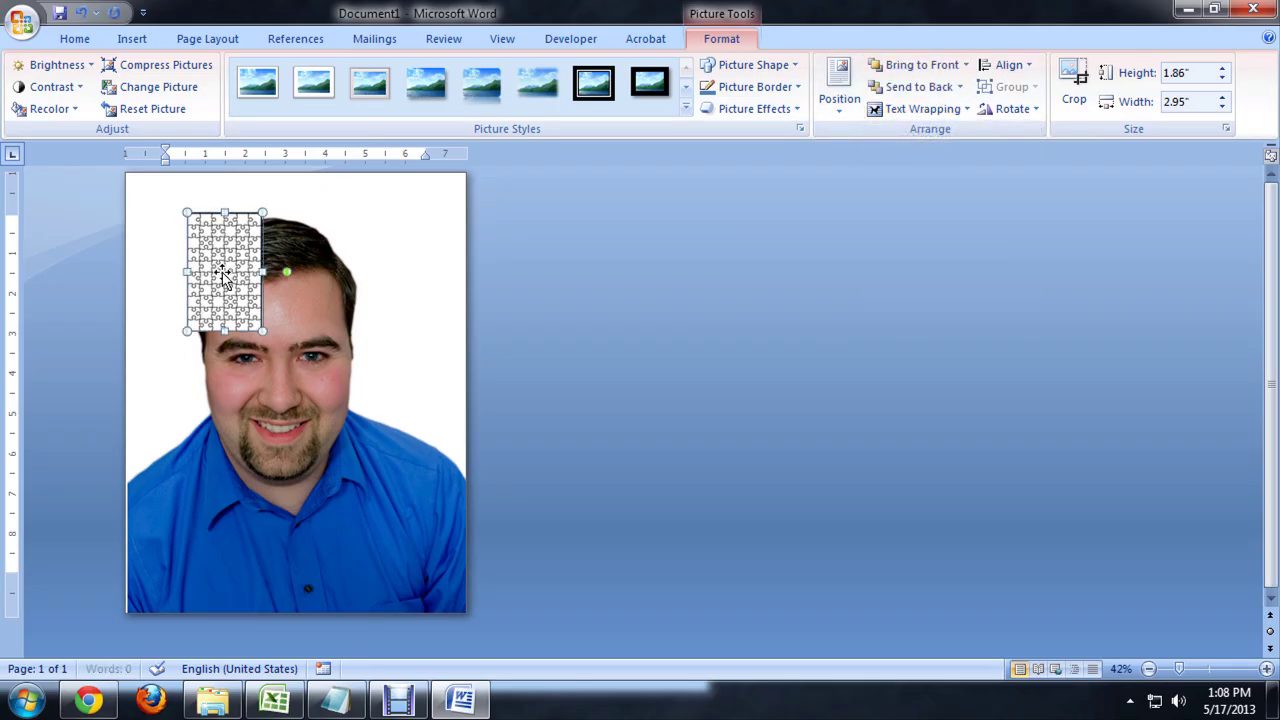
- Stretch the puzzle image to 8.48" by 13.41" so it covers the entire page
drag(218, 274, 158, 236)
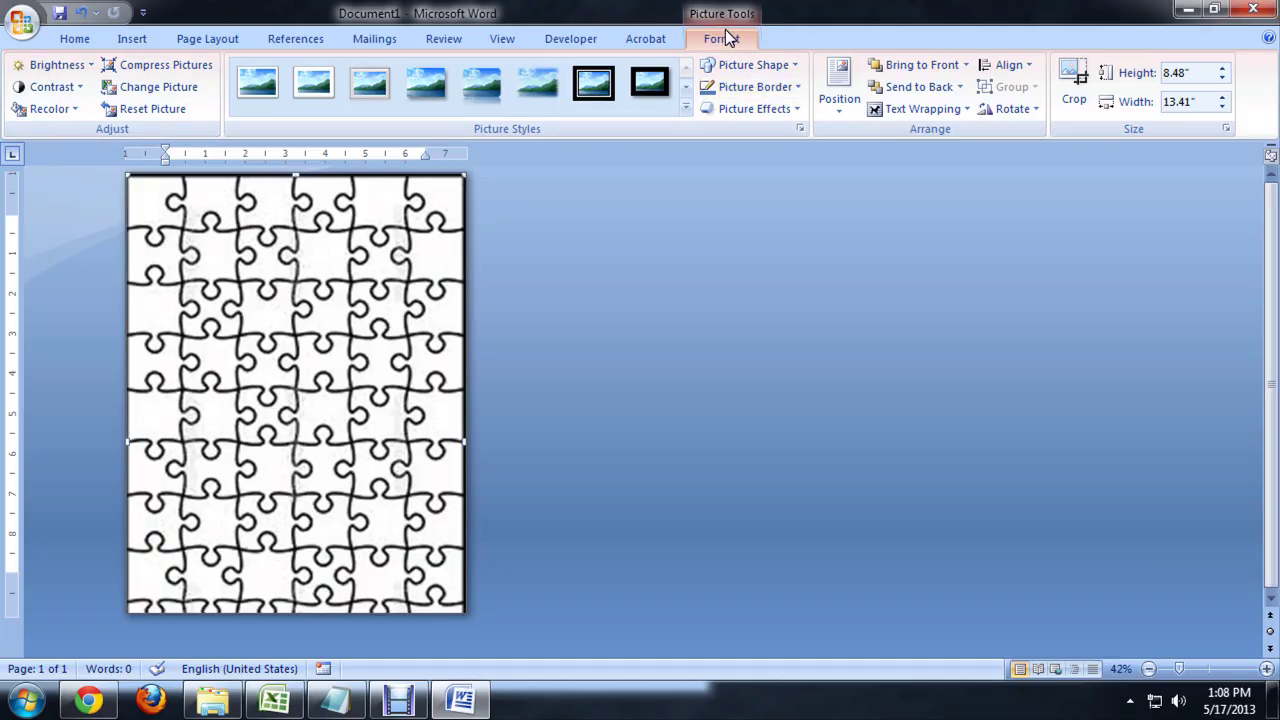
- Apply Recolor > Set Transparent Color to the puzzle's white background
click(62, 105)
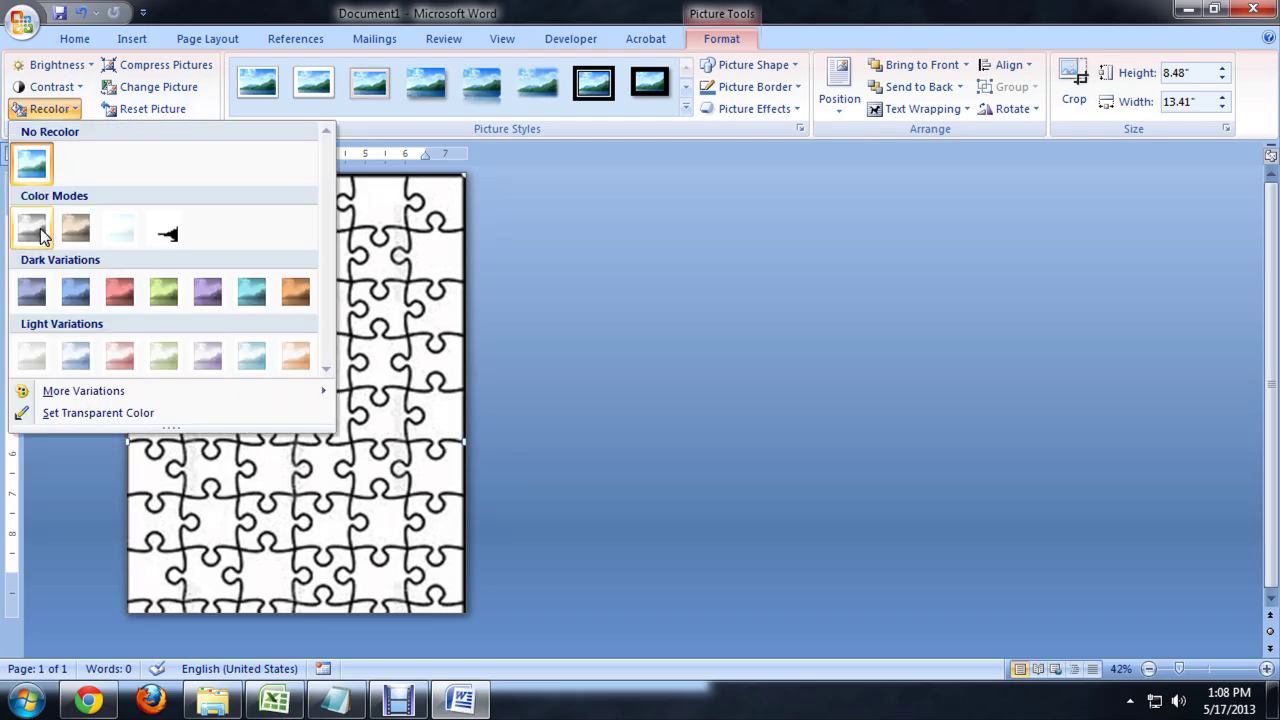
click(127, 416)
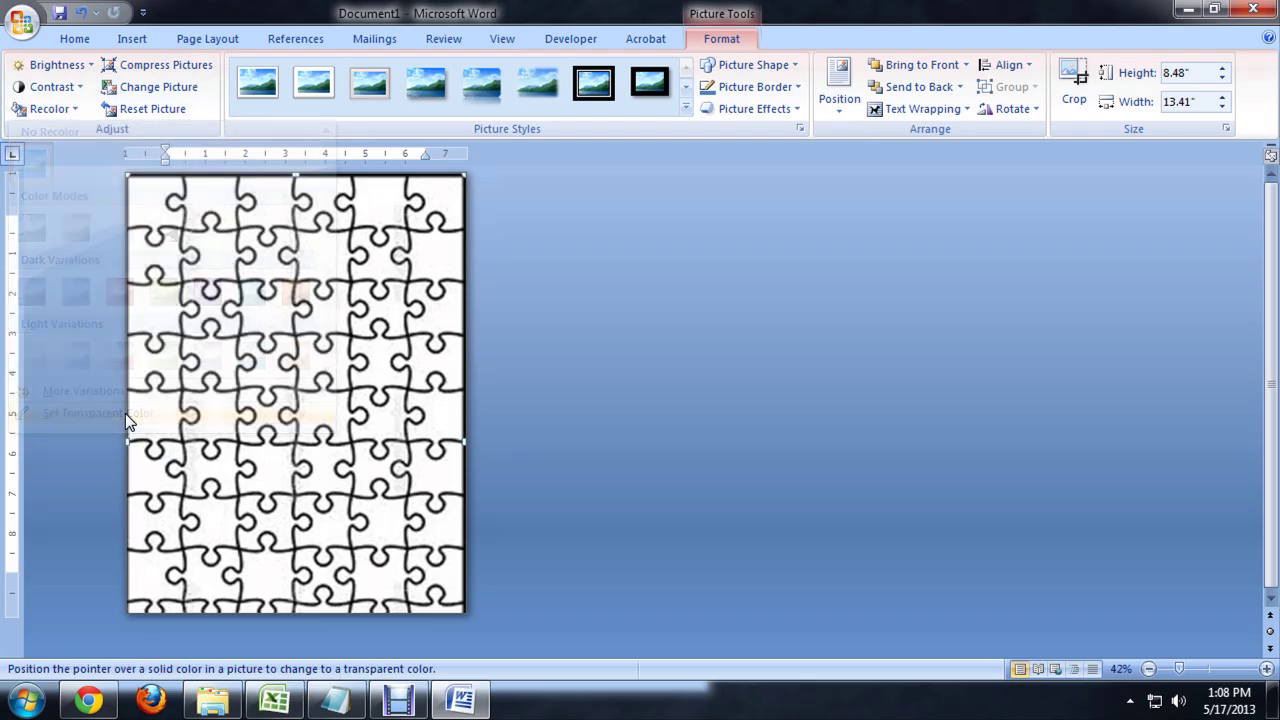
click(340, 362)
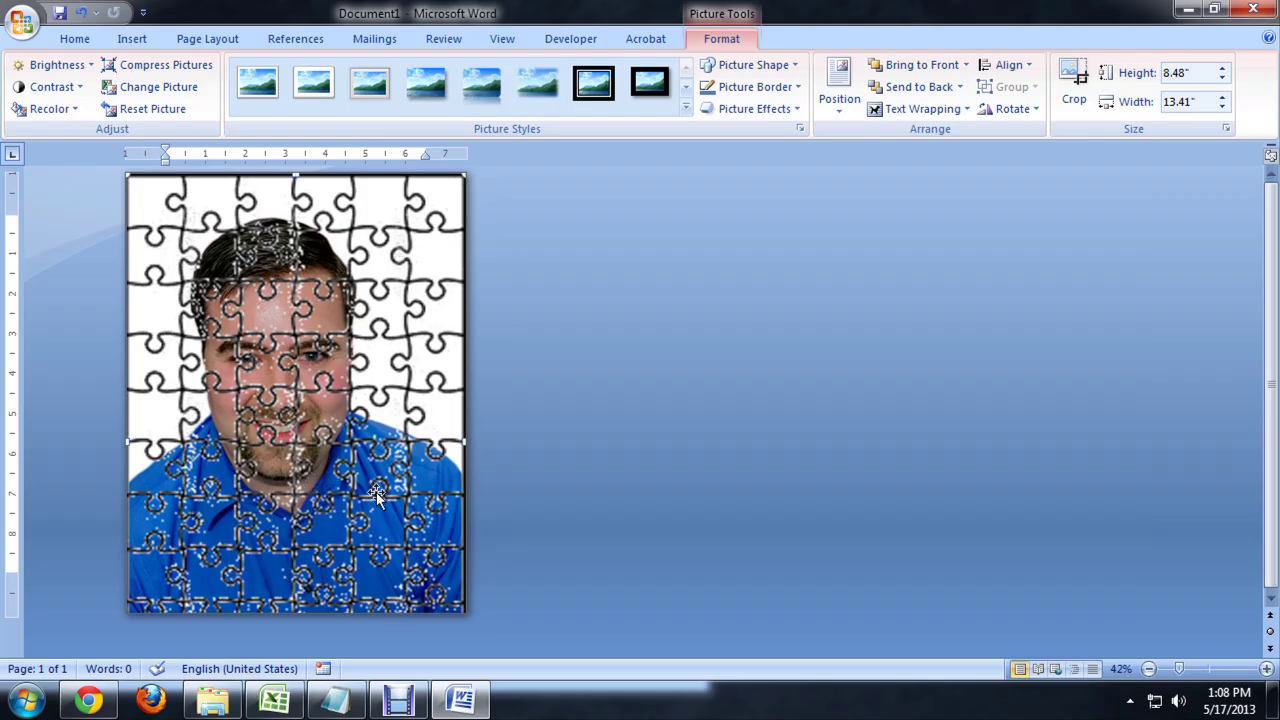